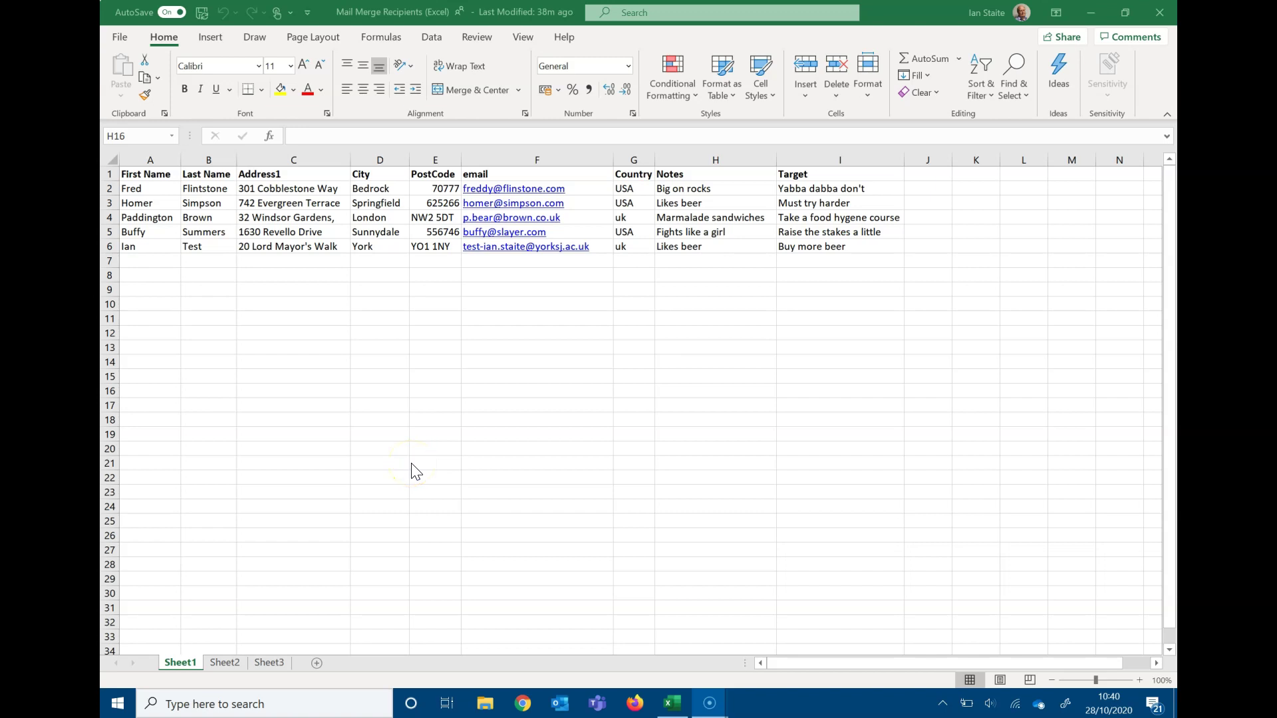
Launch Word, create a blank document and bring up the Start Mail Merge menu
{"action": "left_click", "coordinate": [516, 275]}
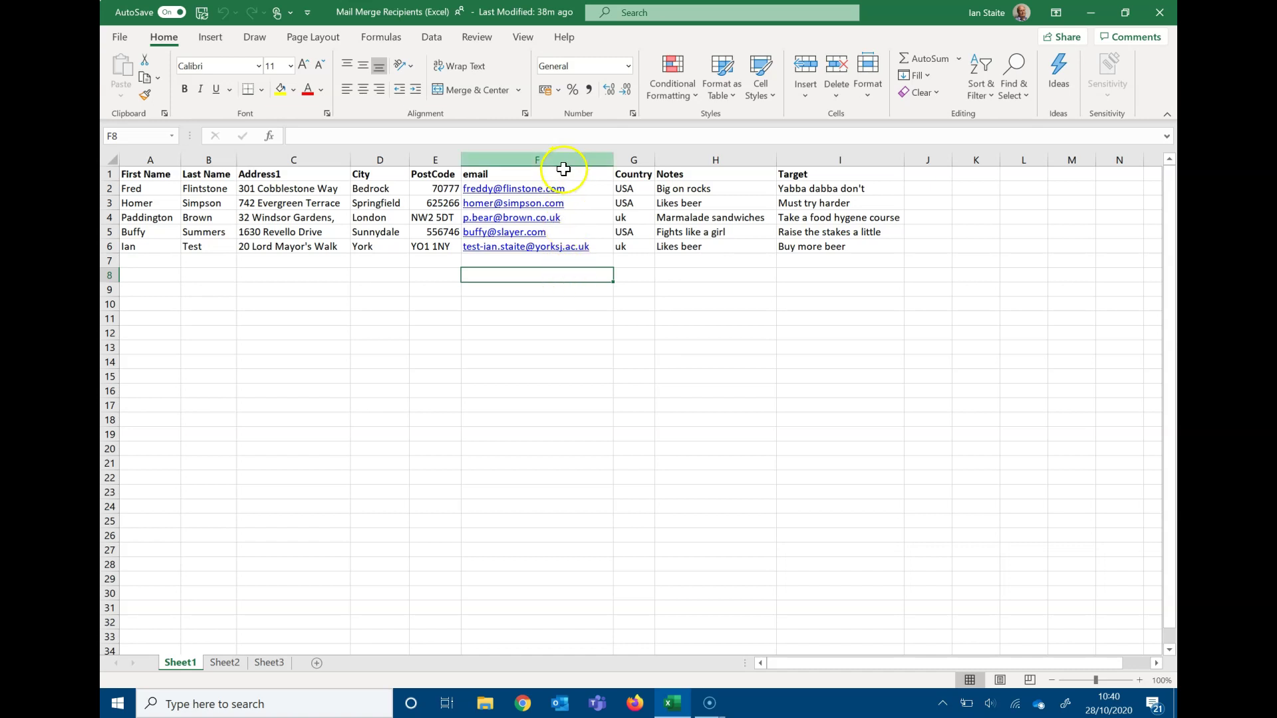
{"action": "left_click", "coordinate": [685, 679]}
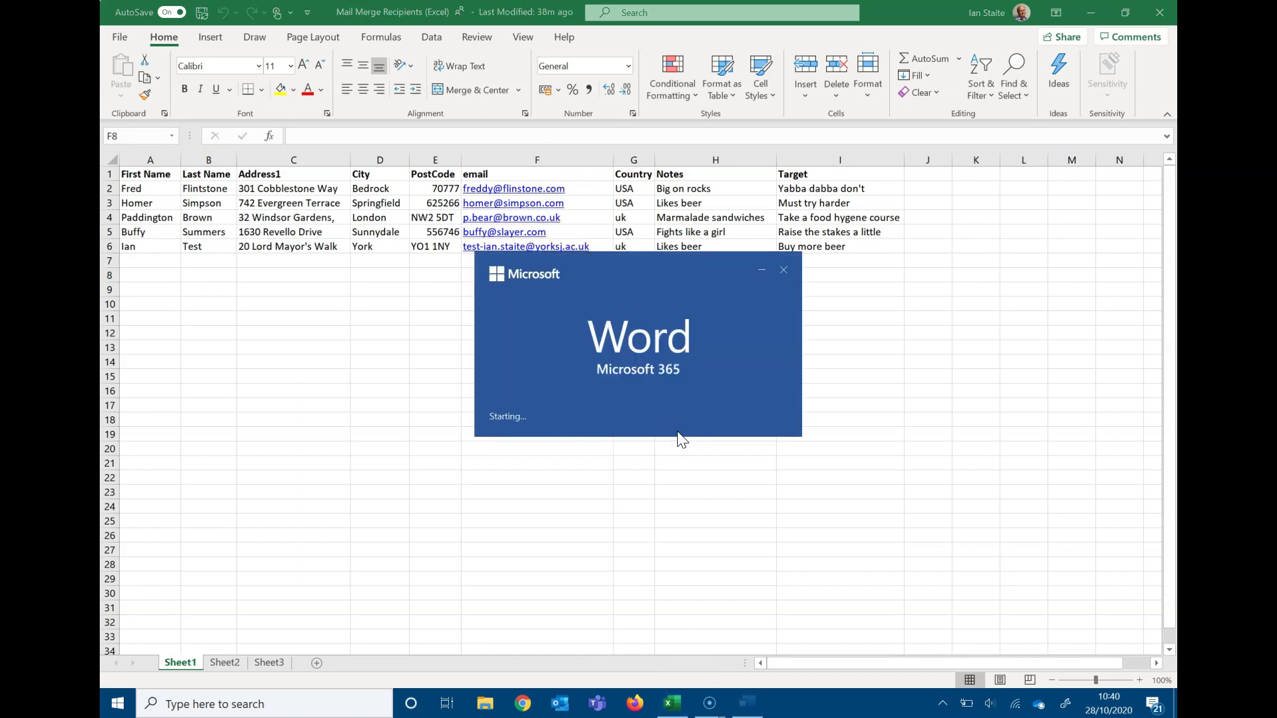
{"action": "scroll", "coordinate": [633, 416], "scroll_direction": "down", "scroll_amount": 1}
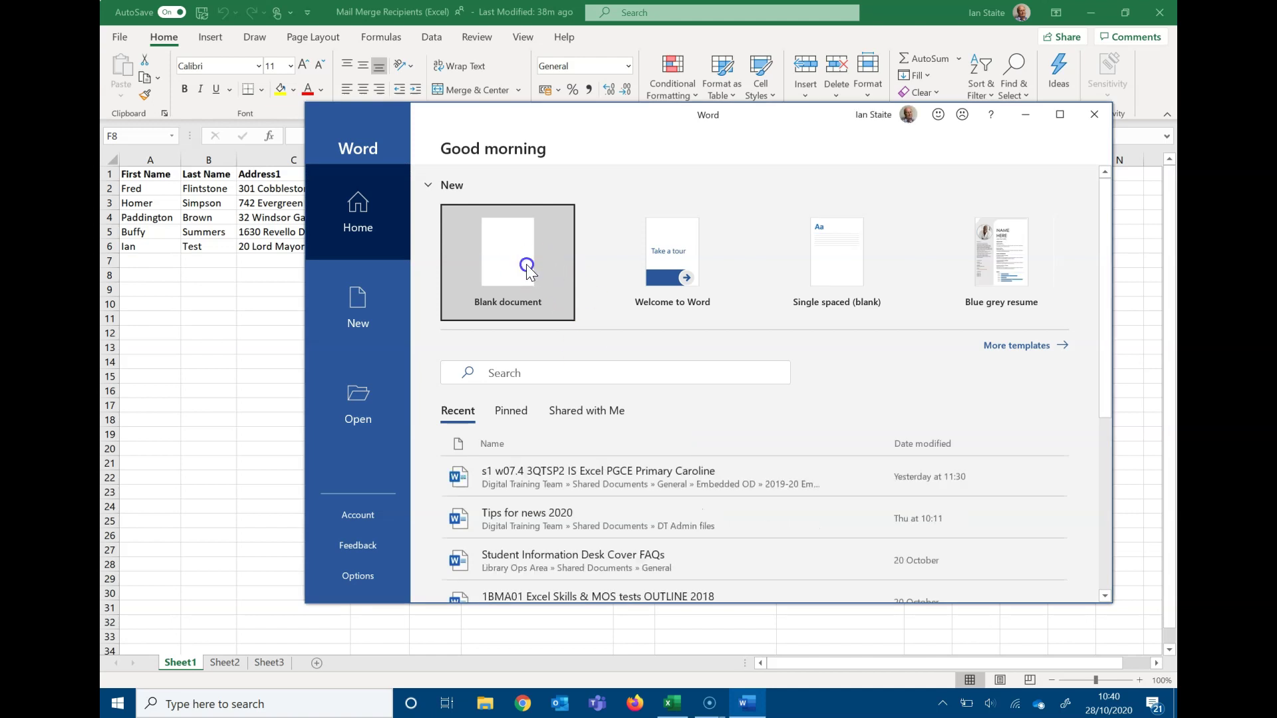
{"action": "left_click", "coordinate": [508, 263]}
{"action": "left_click", "coordinate": [470, 37]}
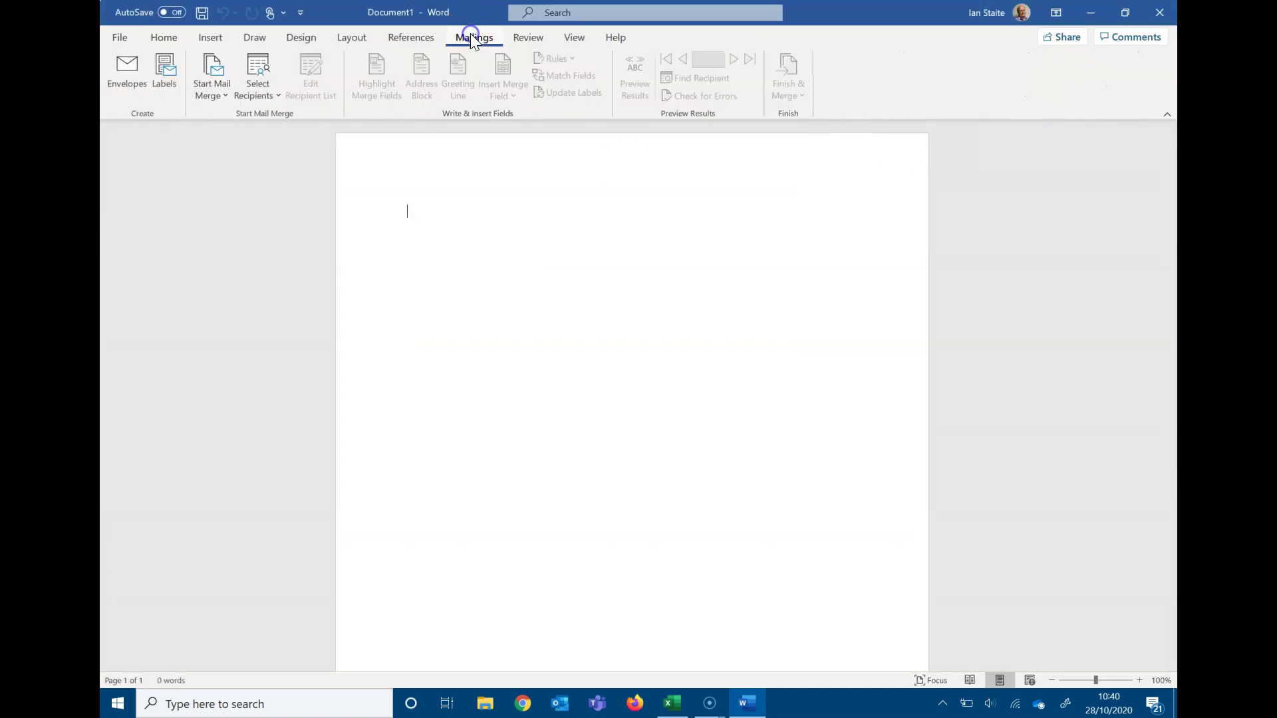
{"action": "left_click", "coordinate": [212, 97]}
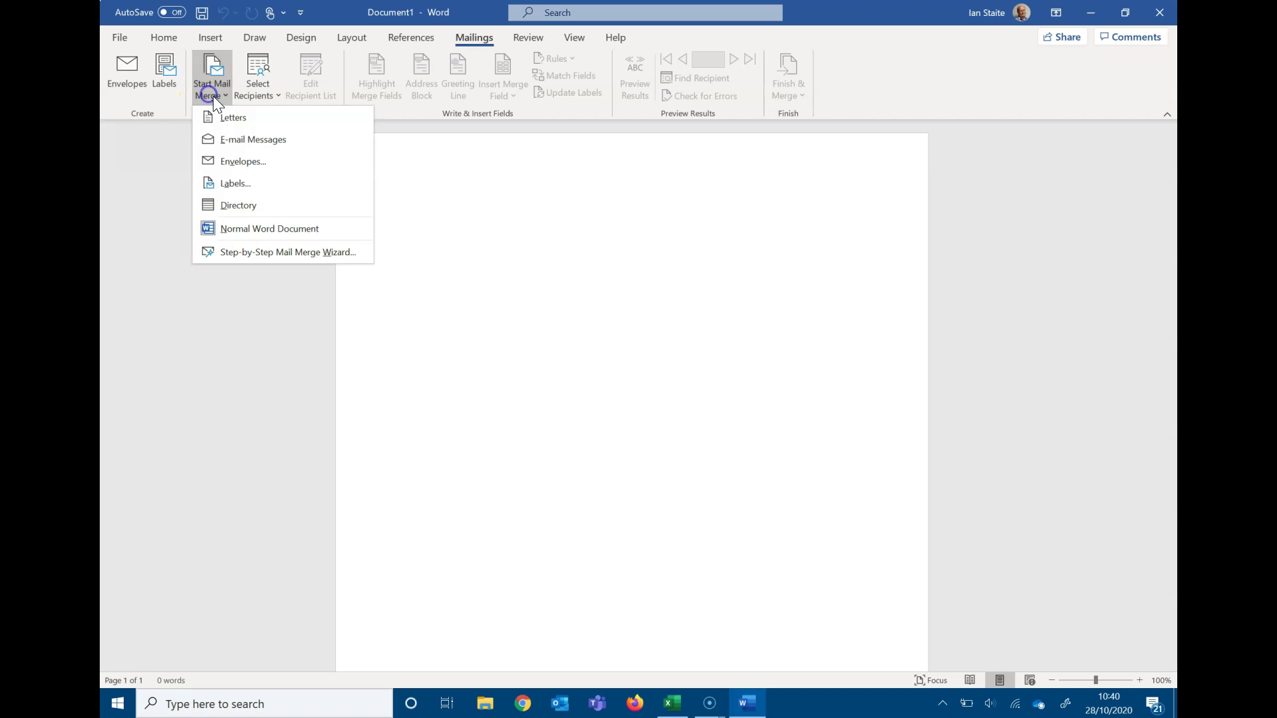
Make it an E-mail Messages merge using Sheet1$ of the existing recipient spreadsheet
{"action": "left_click", "coordinate": [289, 140]}
{"action": "left_click", "coordinate": [268, 76]}
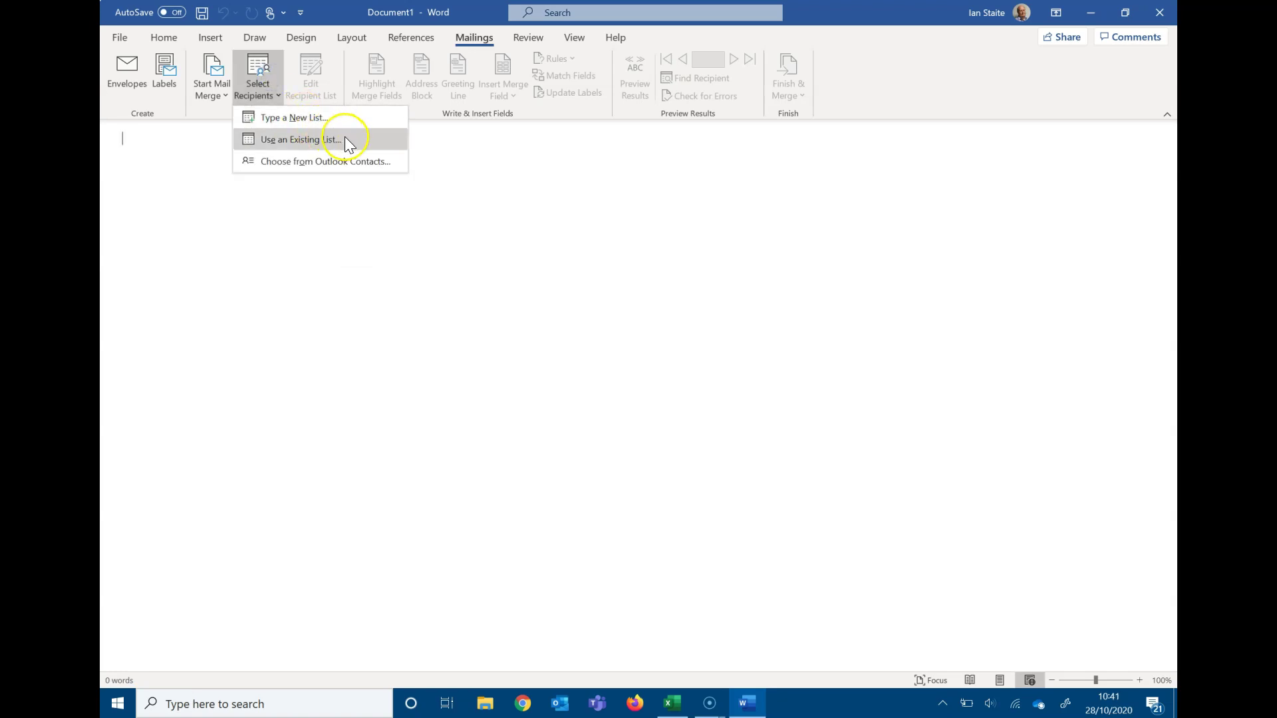
{"action": "left_click", "coordinate": [344, 140]}
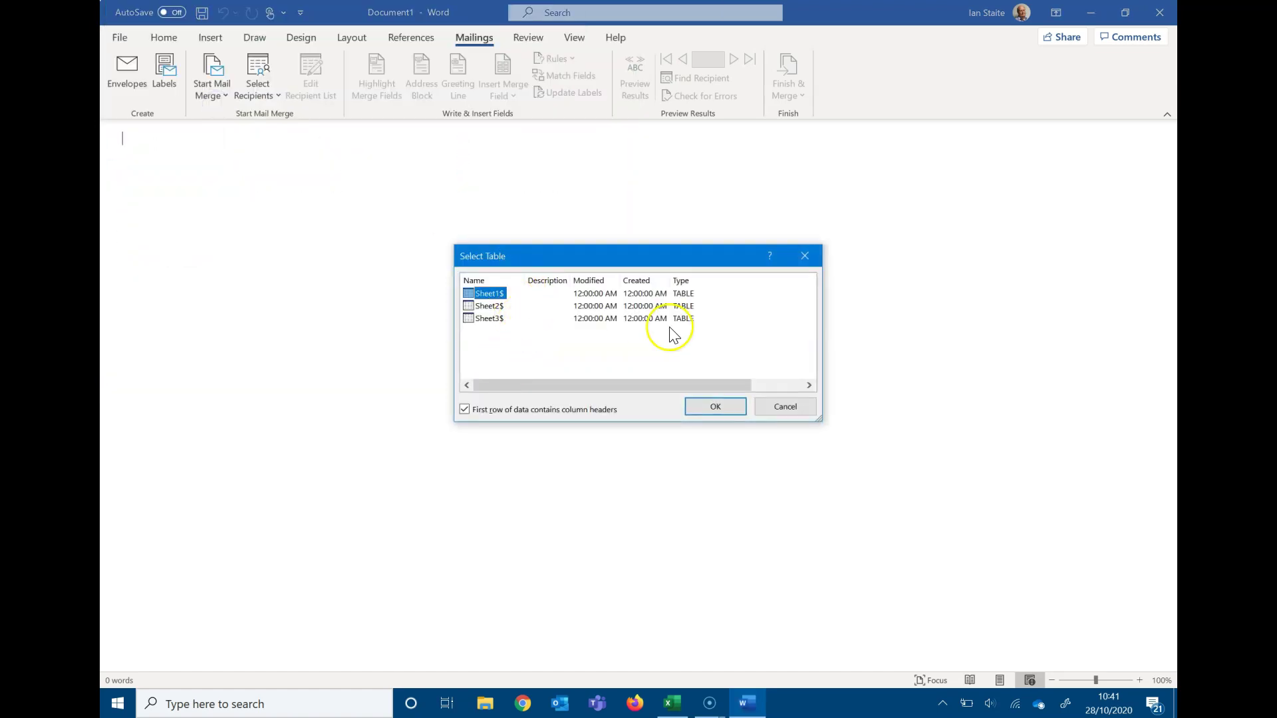
{"action": "left_click", "coordinate": [713, 409]}
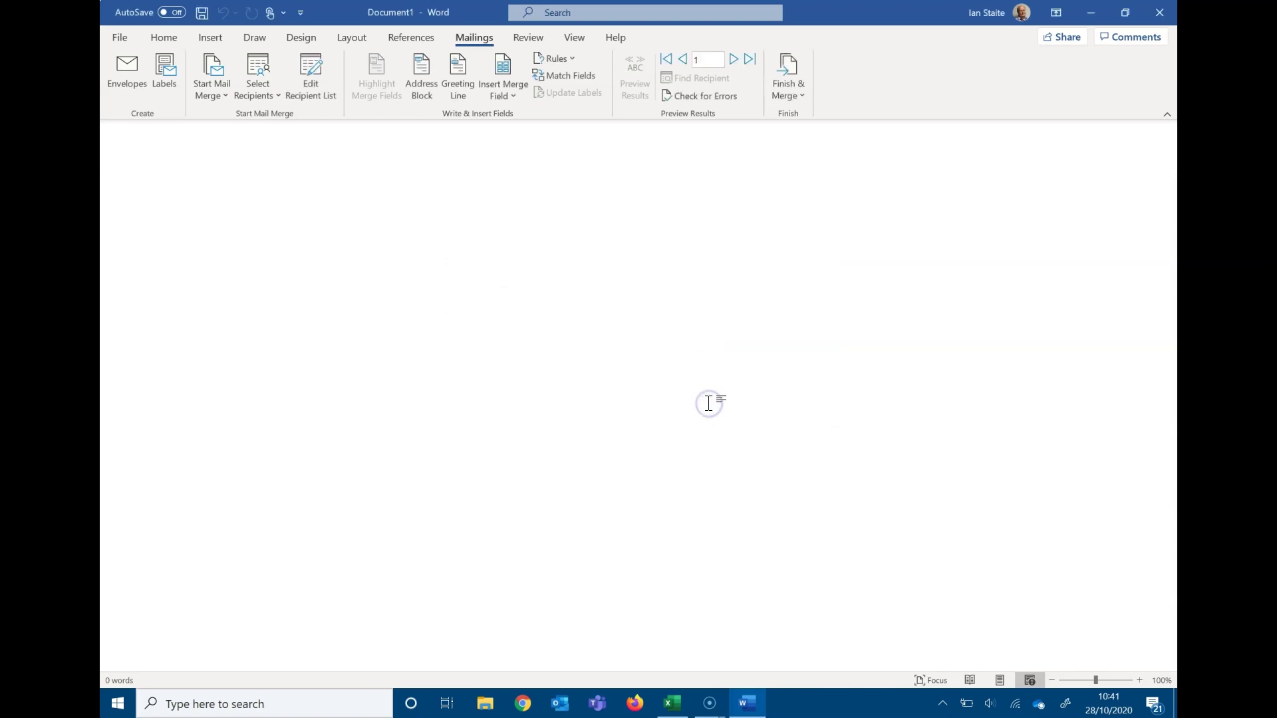
{"action": "type", "text": "Deasr"}
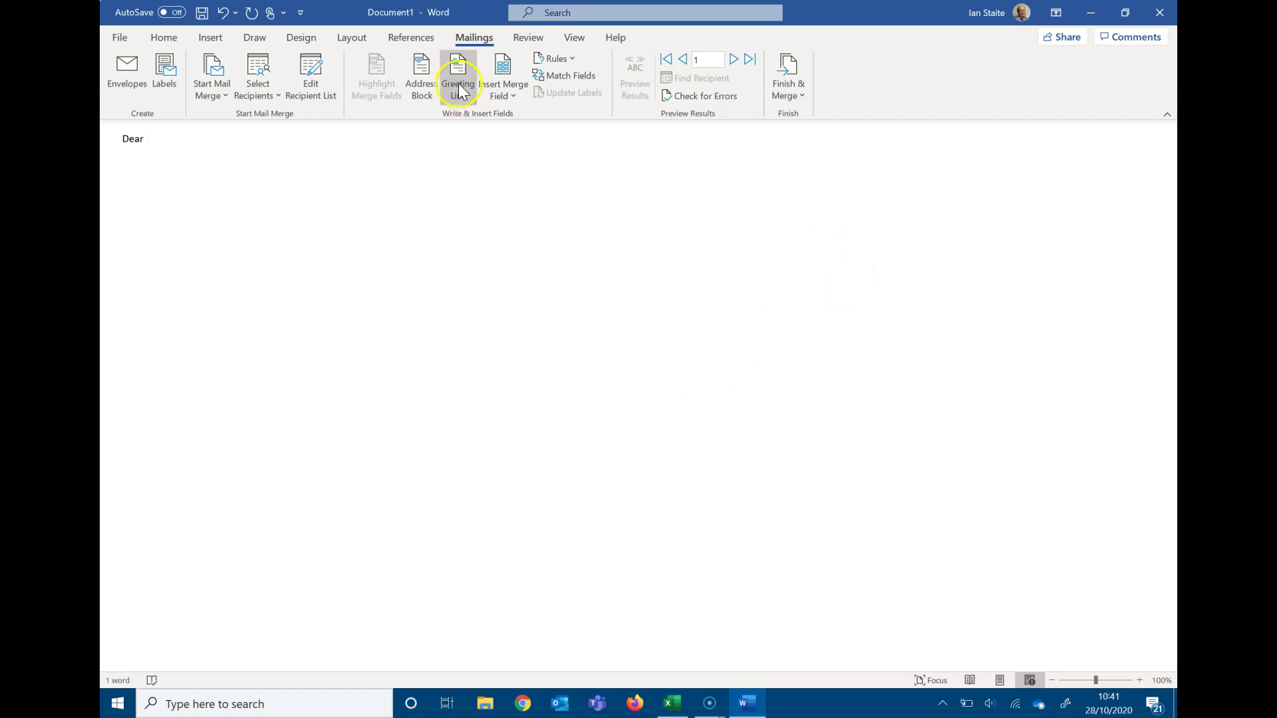
Write the greeting line 'Dear «First_Name»'
{"action": "left_click", "coordinate": [512, 103]}
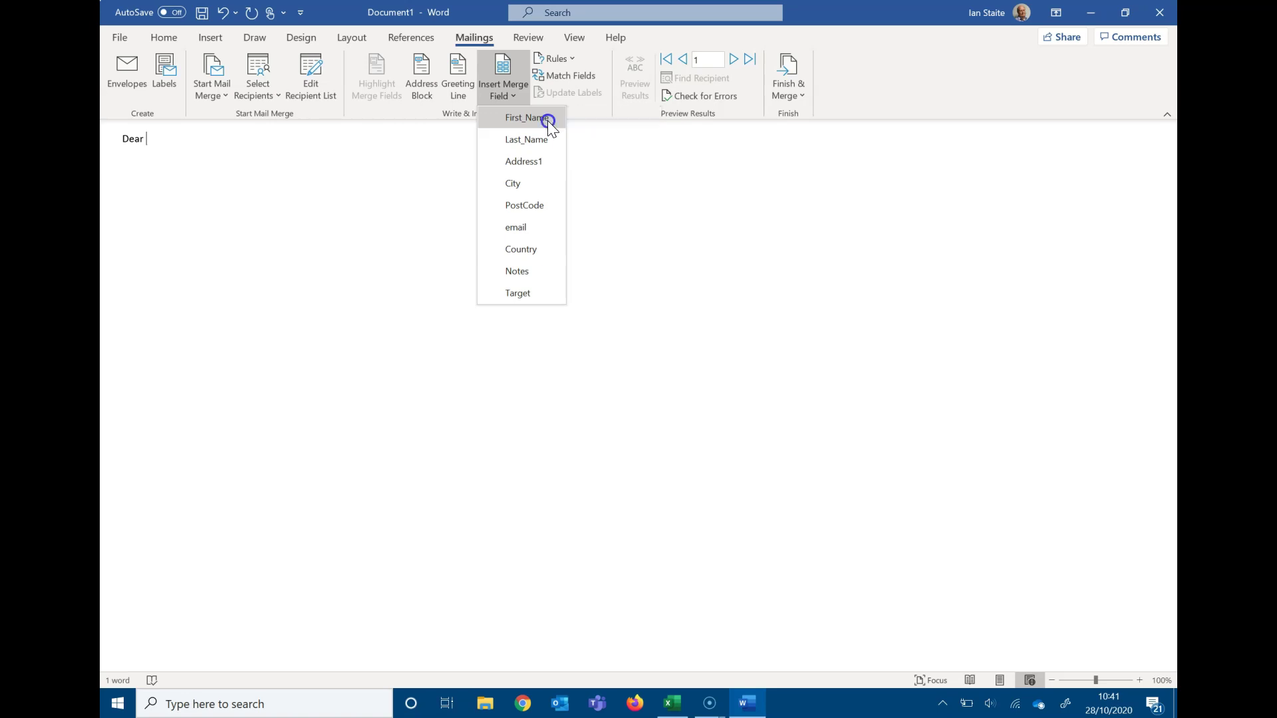
{"action": "left_click", "coordinate": [527, 118]}
{"action": "key", "text": "Return"}
{"action": "key", "text": "Return"}
{"action": "type", "text": "You live in"}
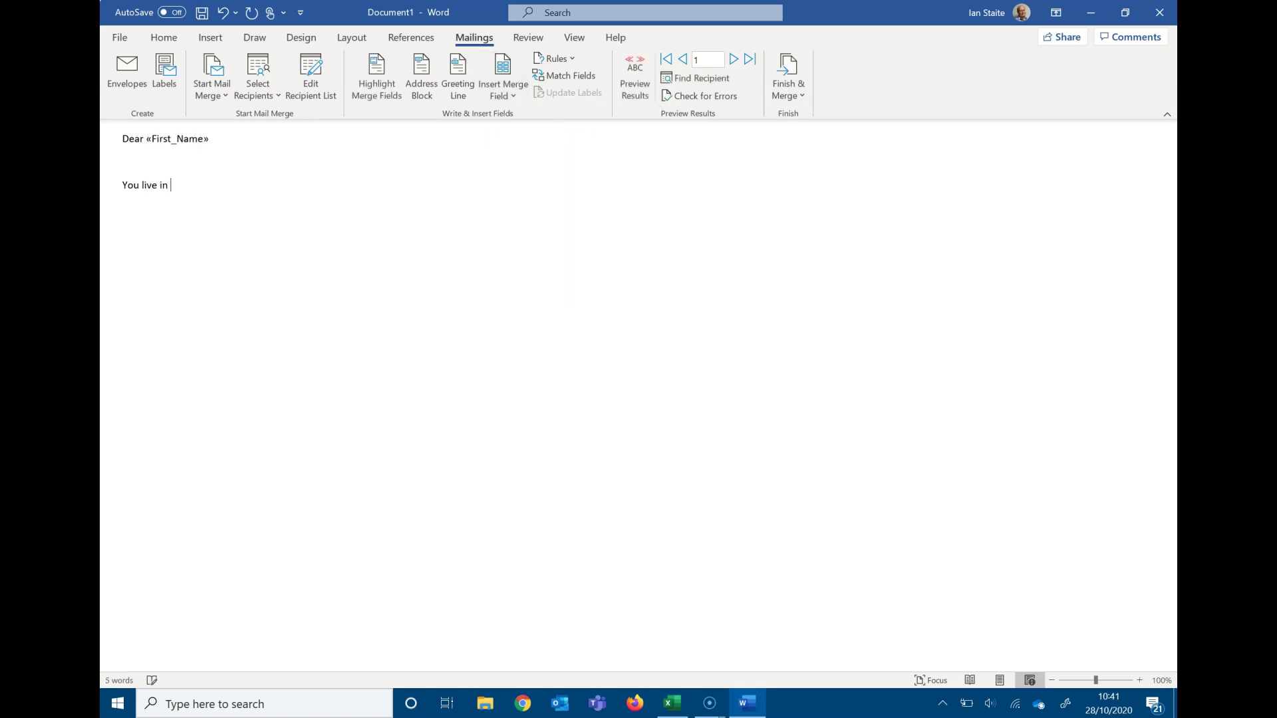
Add the line 'You live in «City»' and start the signature line for Ian
{"action": "left_click", "coordinate": [503, 89]}
{"action": "left_click", "coordinate": [556, 189]}
{"action": "key", "text": "Return"}
{"action": "key", "text": "Return"}
{"action": "type", "text": "Ian"}
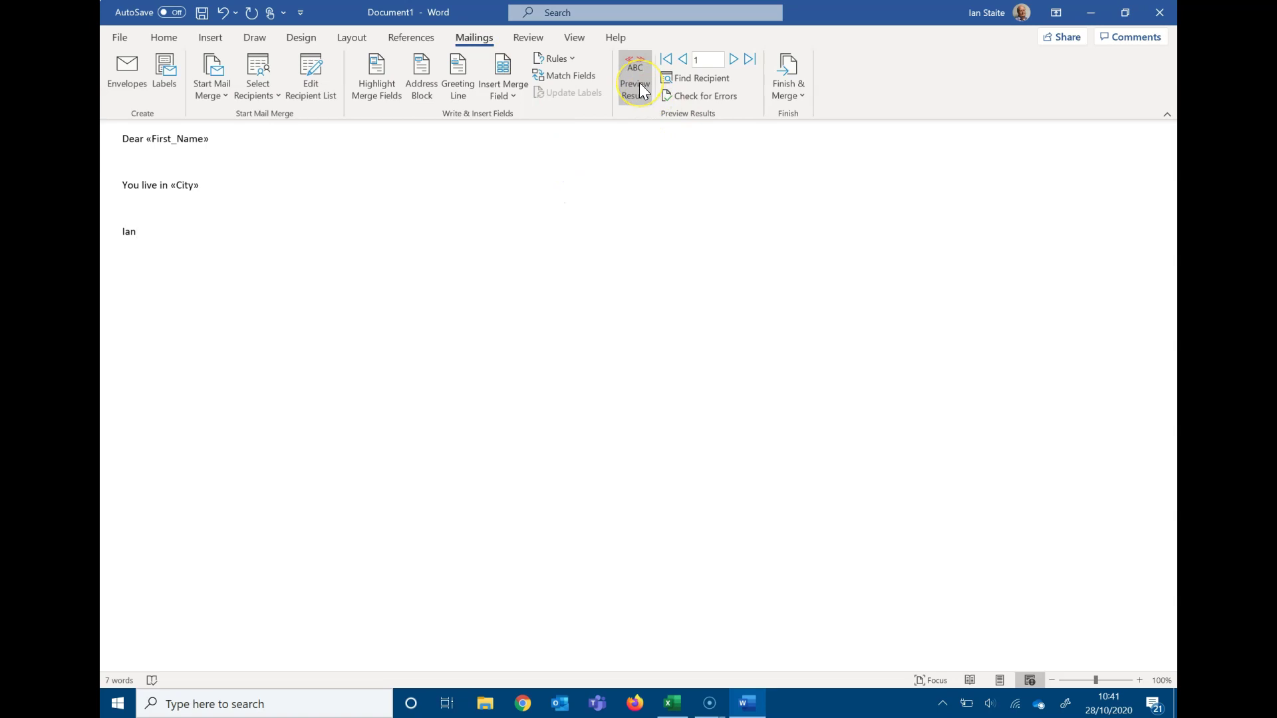
Preview the merge results and step forward to record 4, Buffy in Sunnydale
{"action": "left_click", "coordinate": [639, 83]}
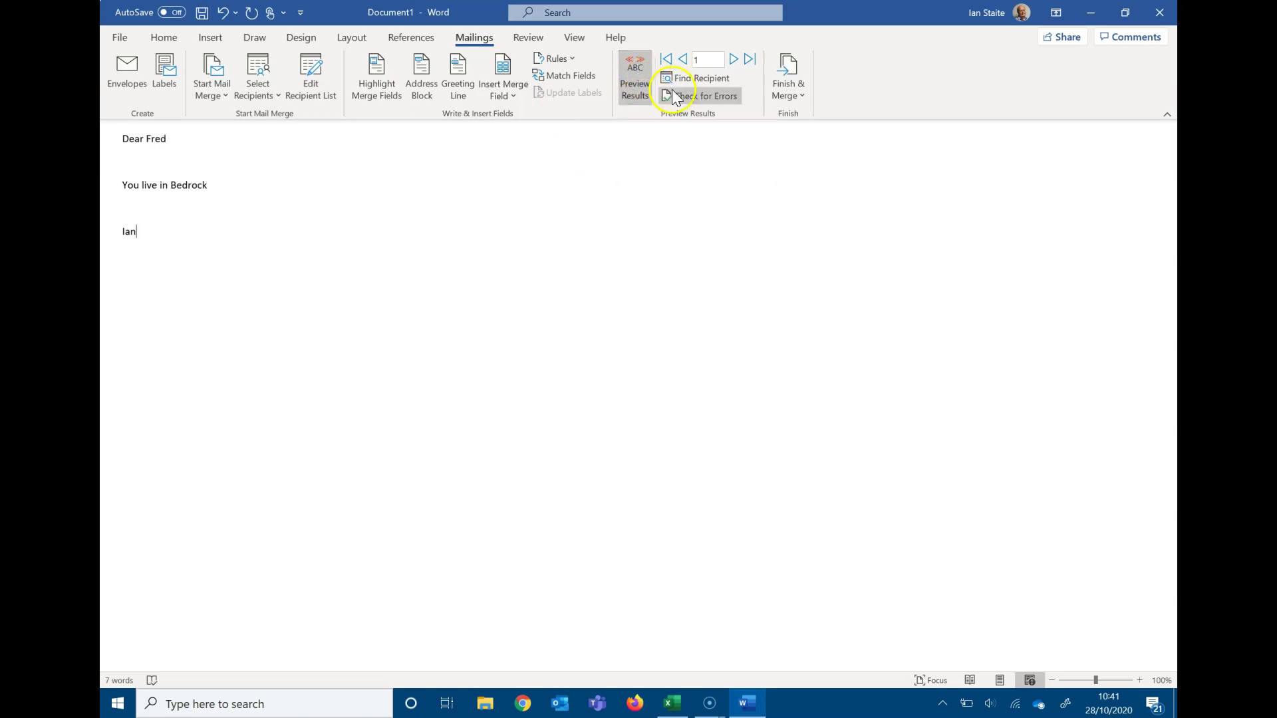
{"action": "left_click", "coordinate": [734, 58]}
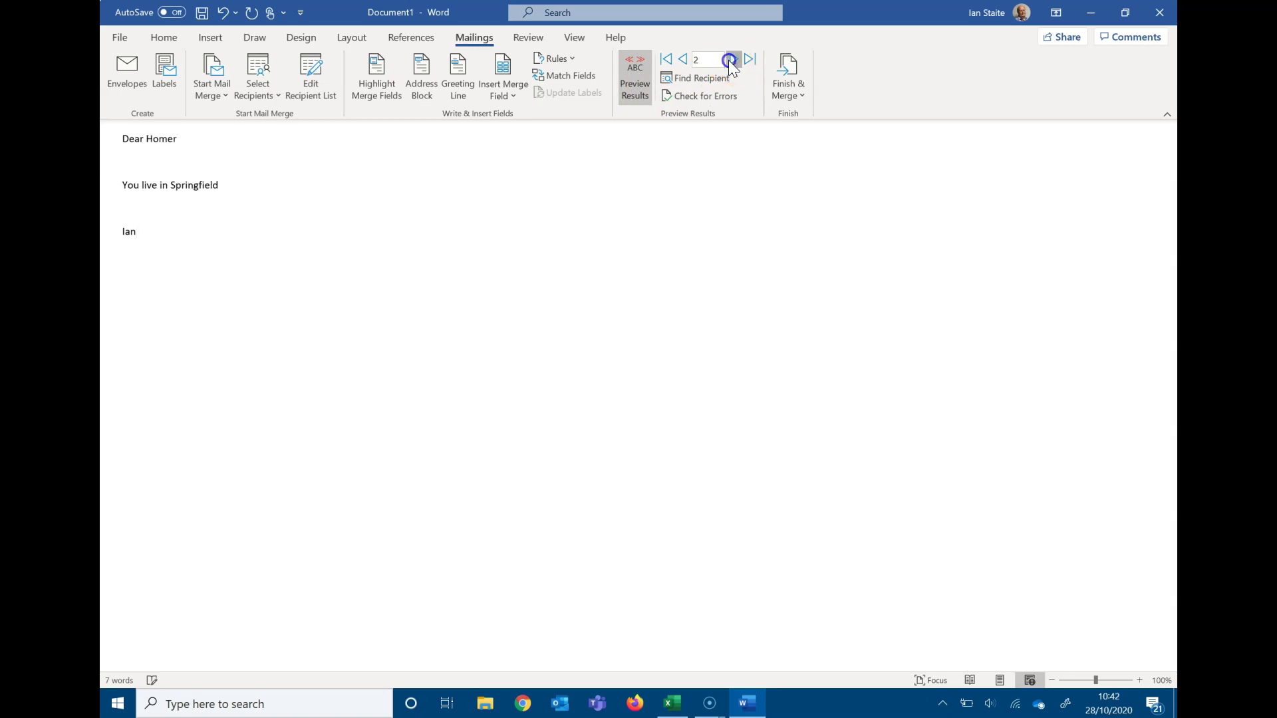
{"action": "left_click", "coordinate": [734, 58]}
Choose Finish & Merge > Send Email Messages
{"action": "left_click", "coordinate": [793, 67]}
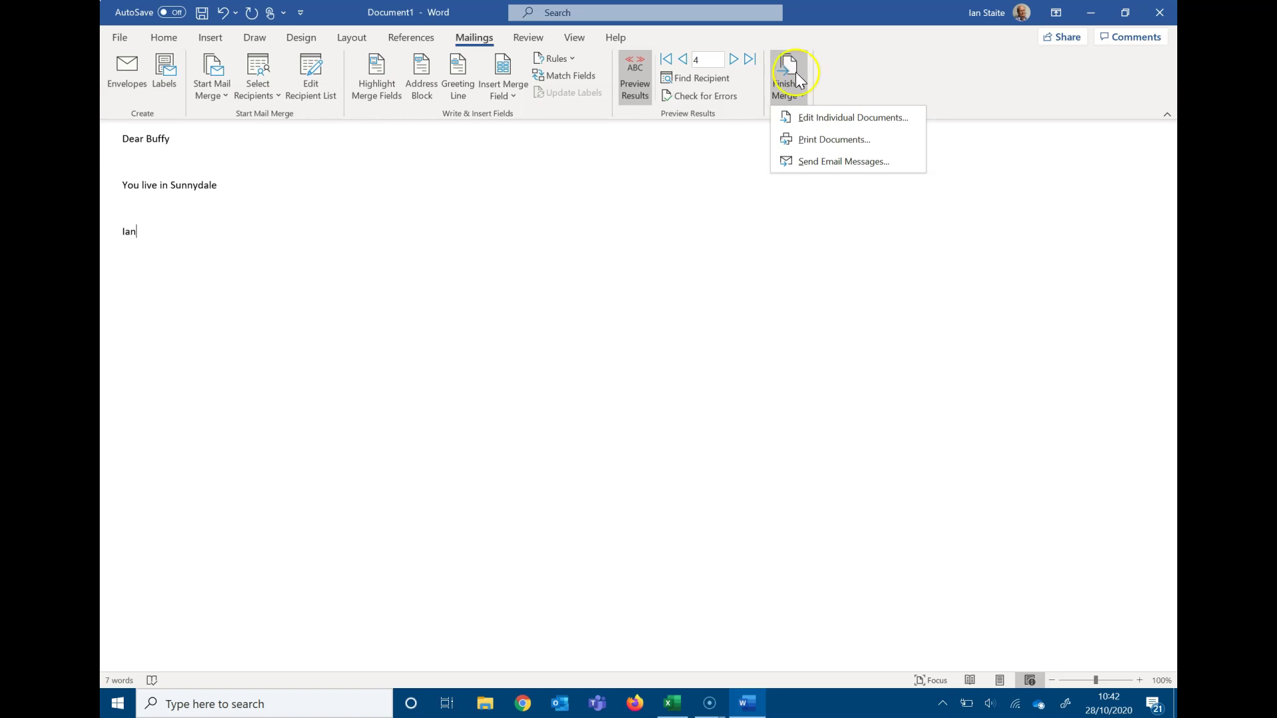
{"action": "left_click", "coordinate": [896, 161]}
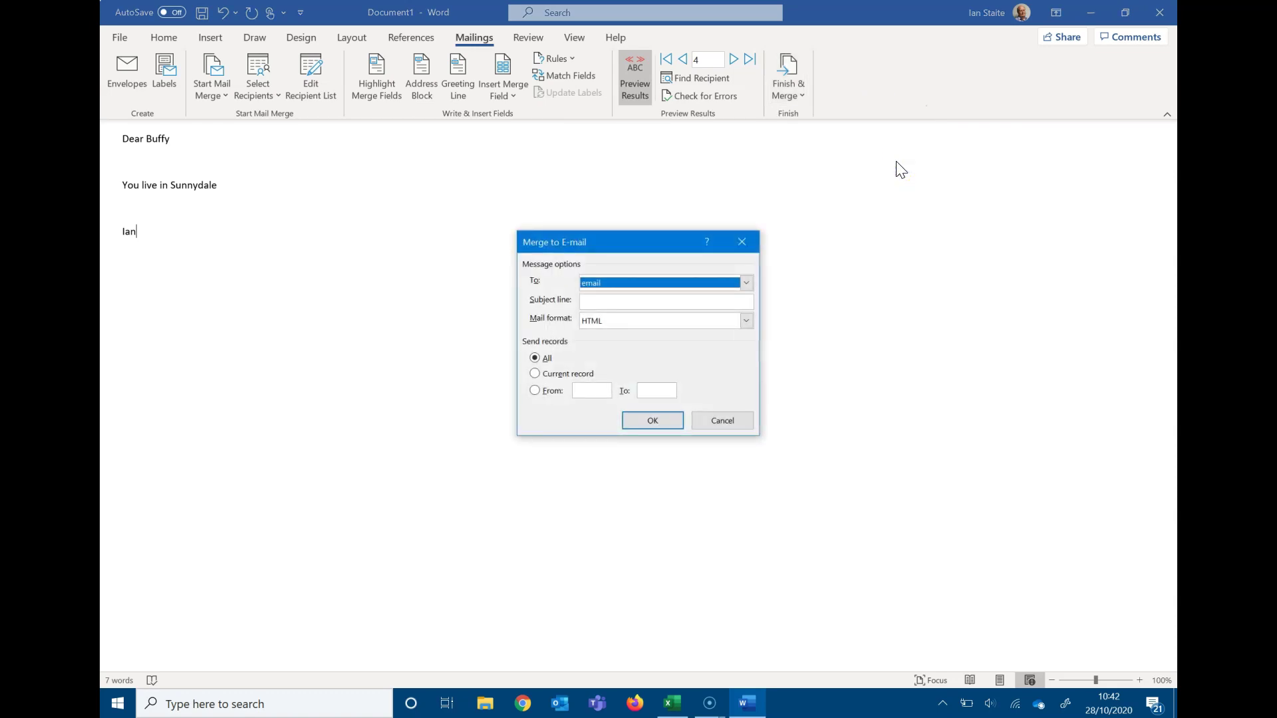
Send to the email column with subject 'Welcome to tghe tghe club', all records, HTML
{"action": "left_click", "coordinate": [613, 287]}
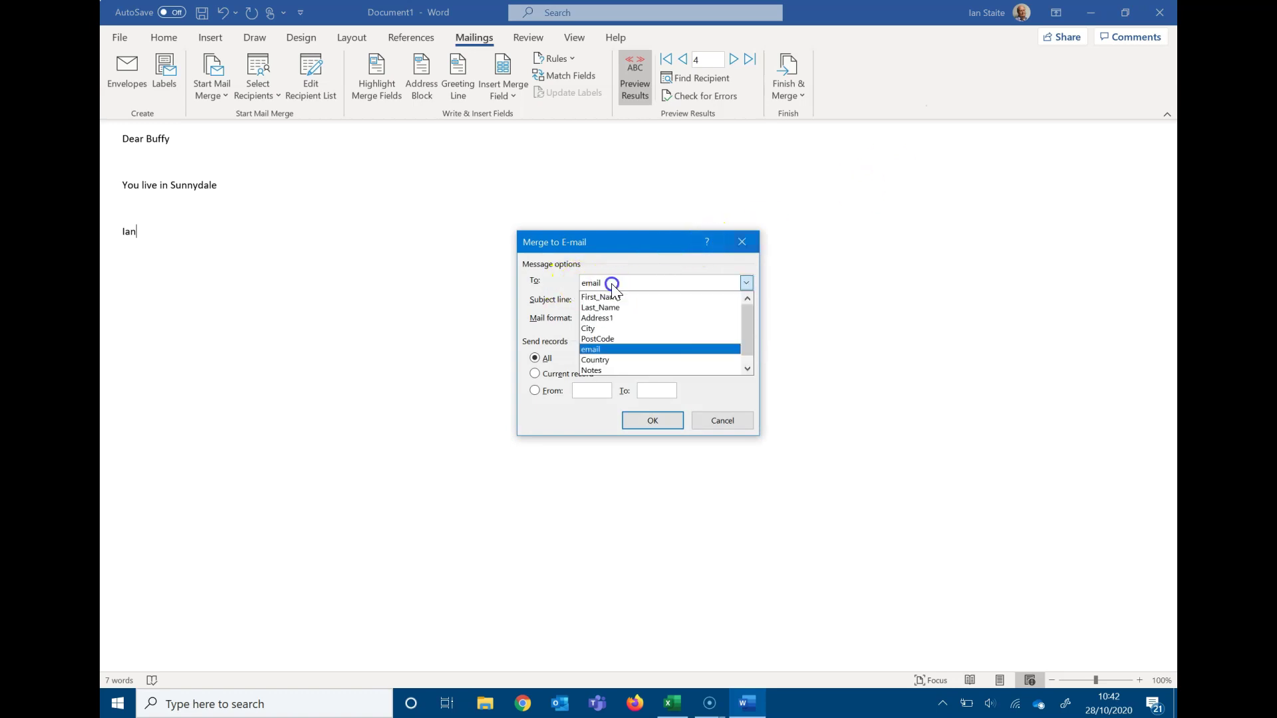
{"action": "left_click", "coordinate": [643, 350]}
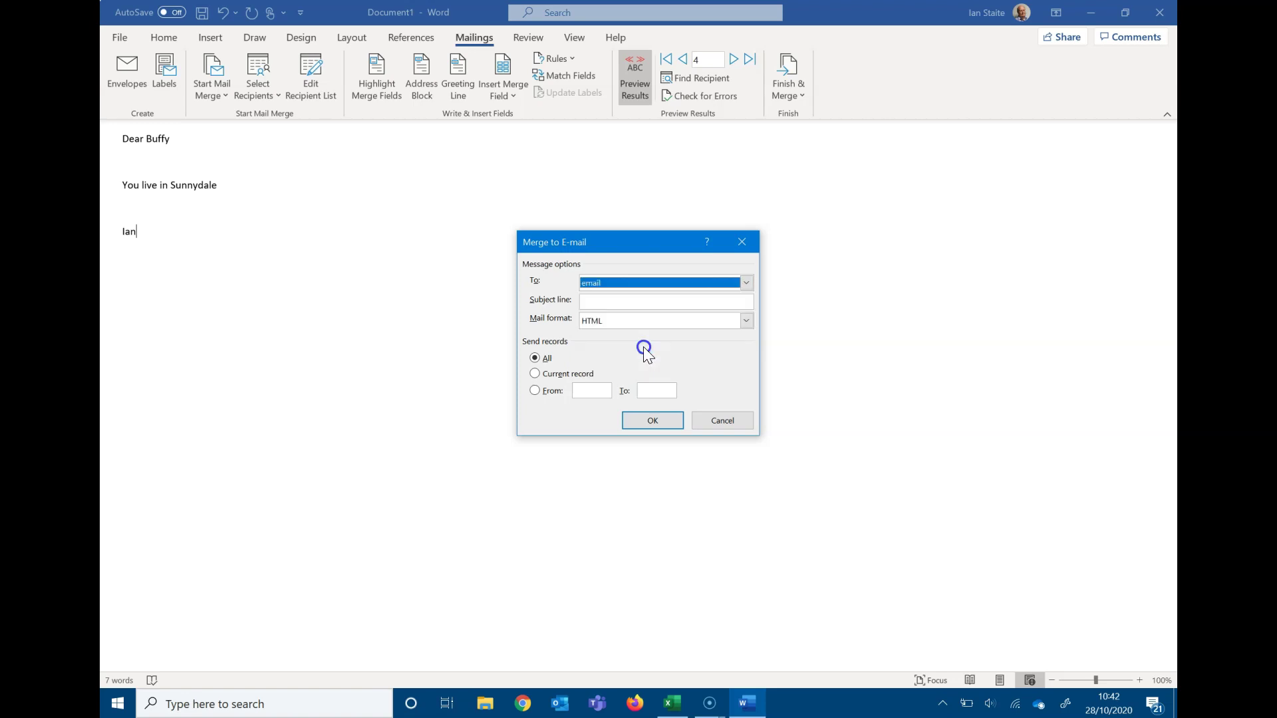
{"action": "left_click", "coordinate": [649, 280]}
{"action": "left_click", "coordinate": [642, 304]}
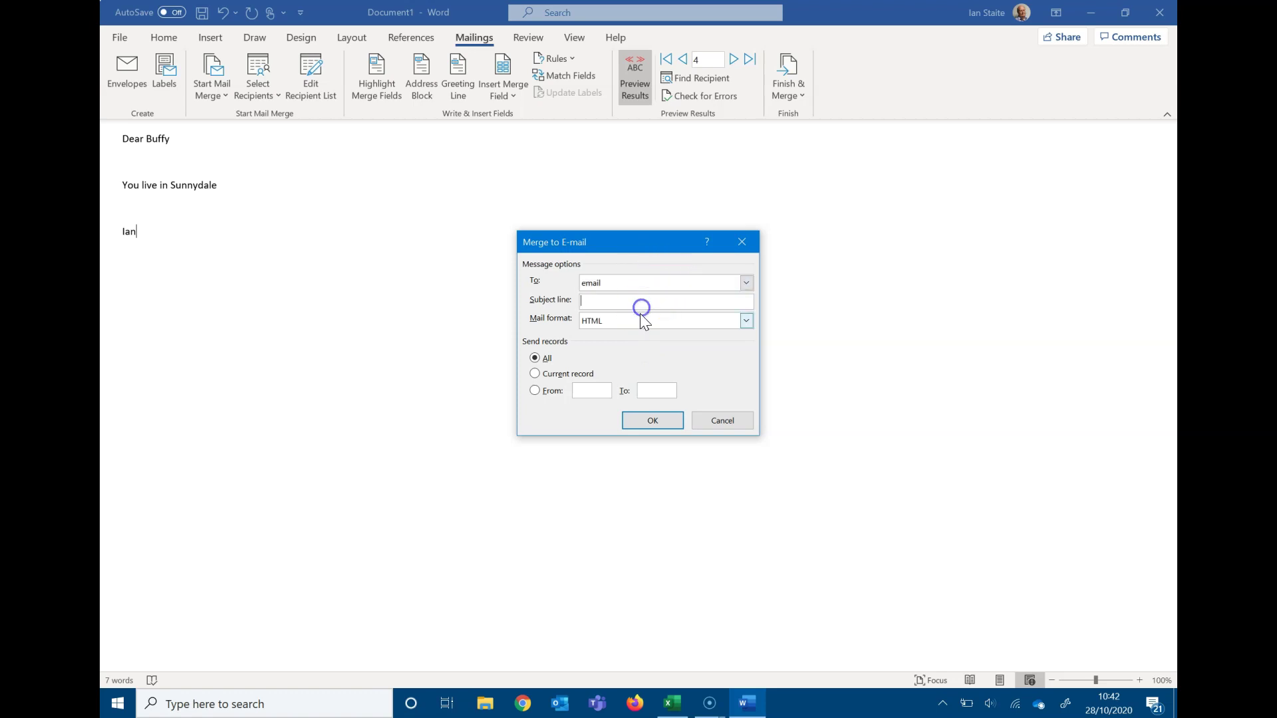
{"action": "type", "text": "W"}
{"action": "type", "text": "elcome to tg"}
{"action": "type", "text": "he tghe c"}
{"action": "type", "text": "lub"}
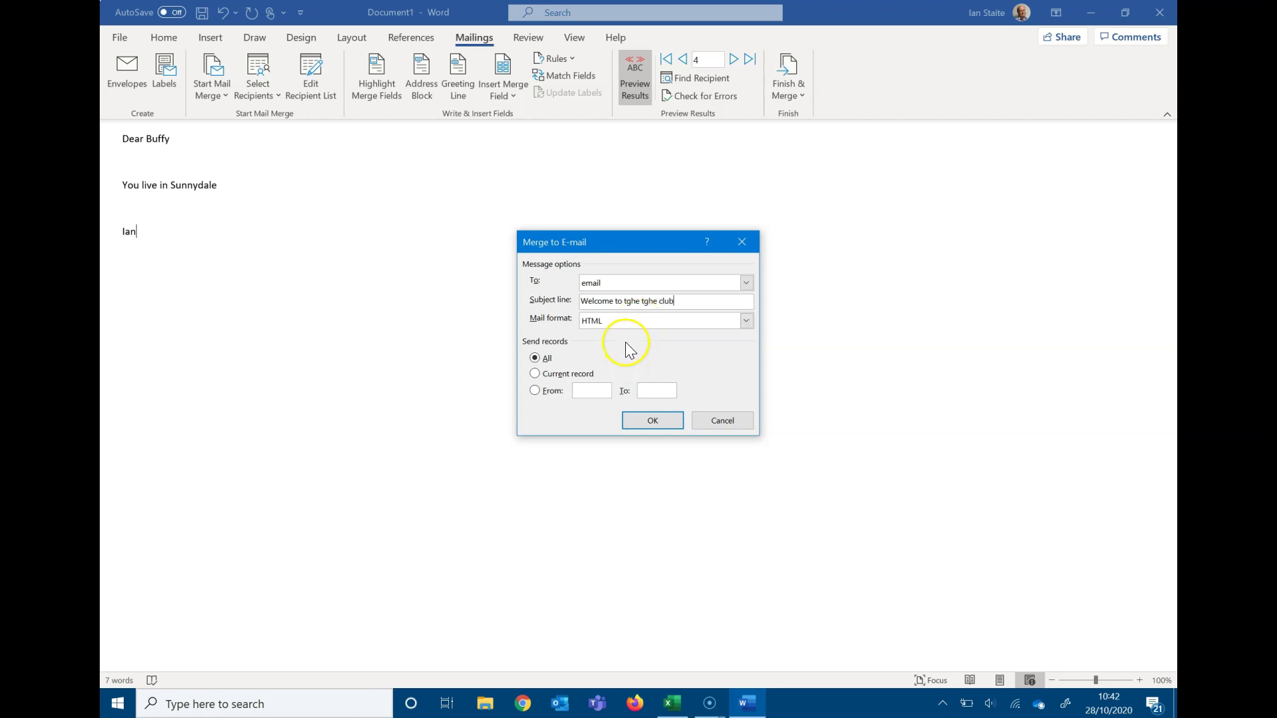
{"action": "left_click", "coordinate": [653, 422]}
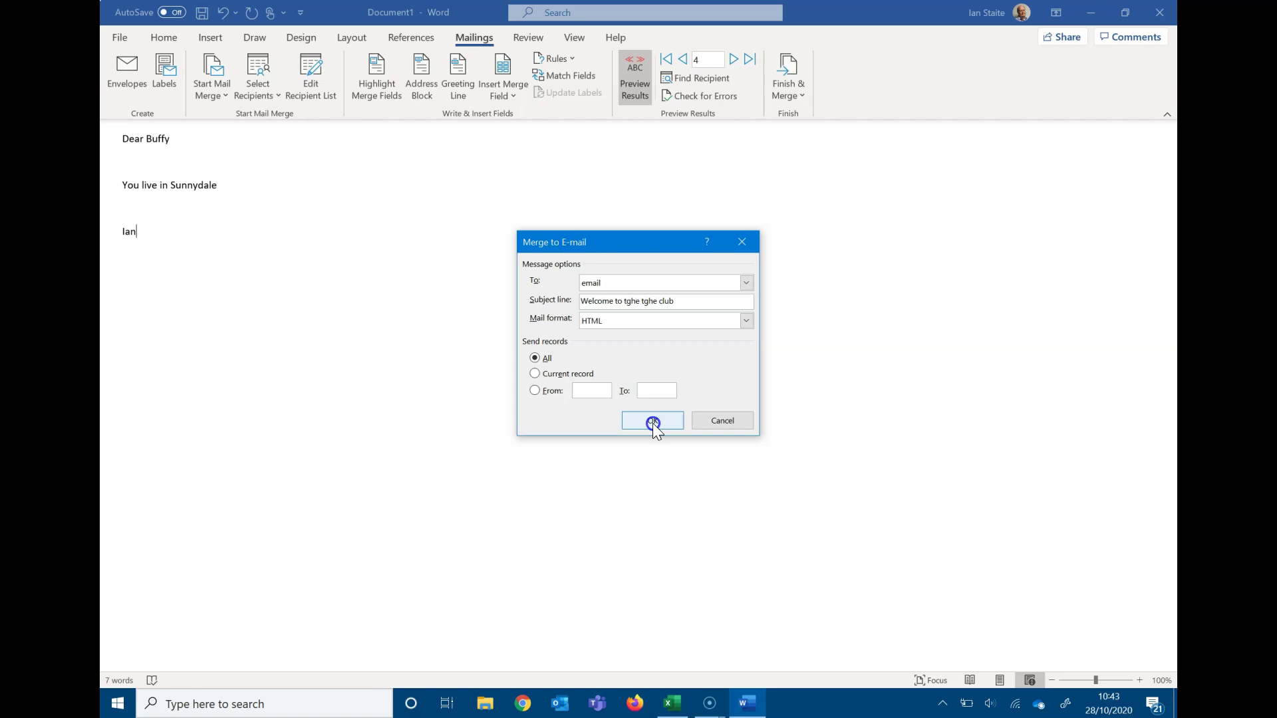
{"action": "left_click", "coordinate": [653, 422]}
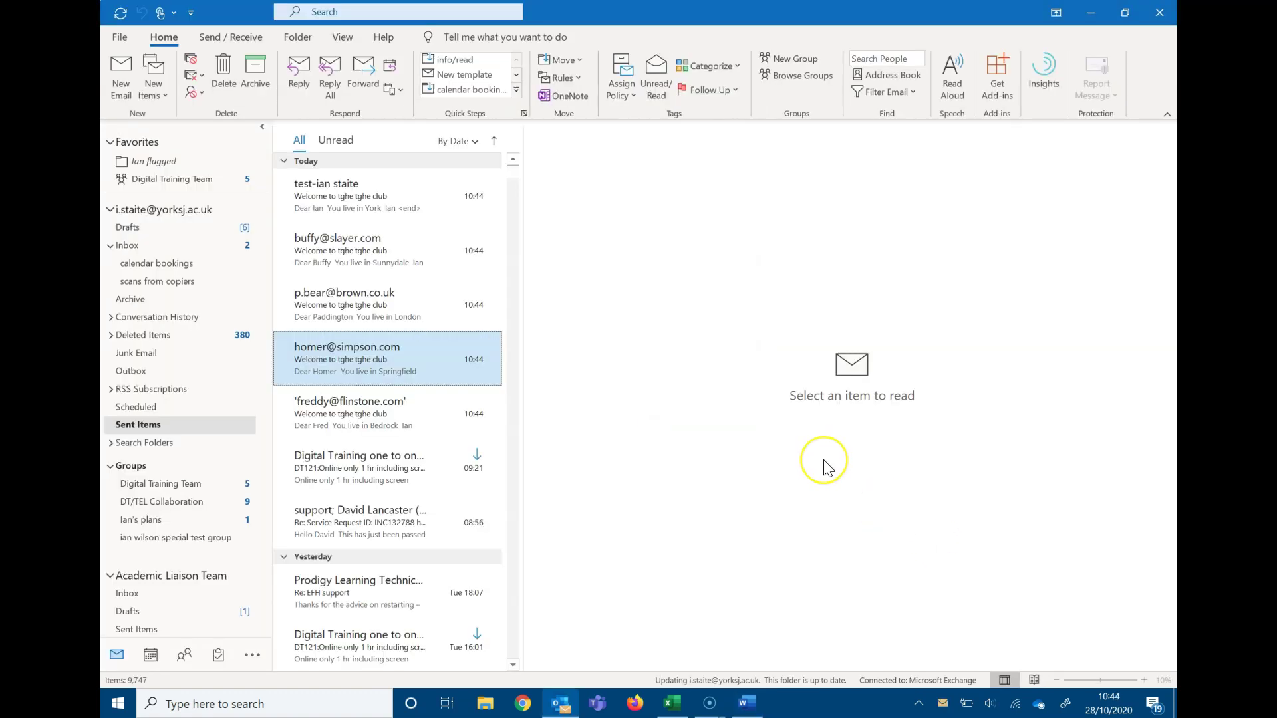
{"action": "left_click", "coordinate": [374, 291]}
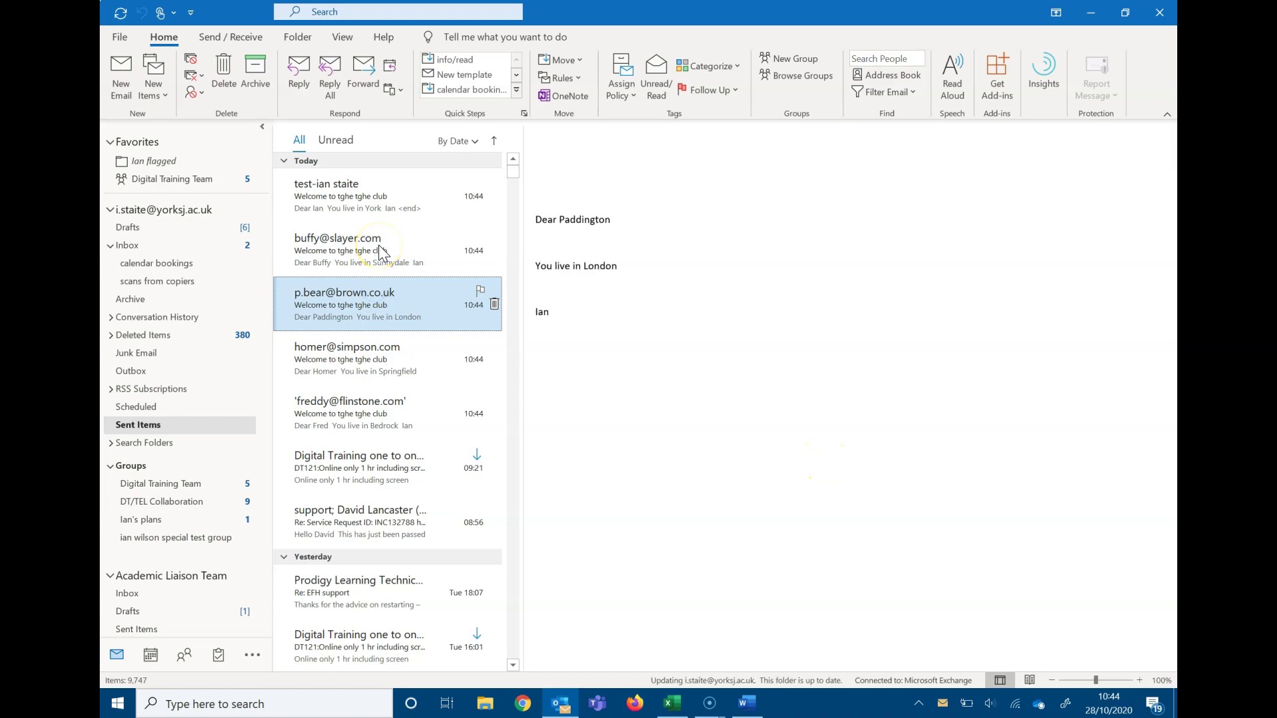